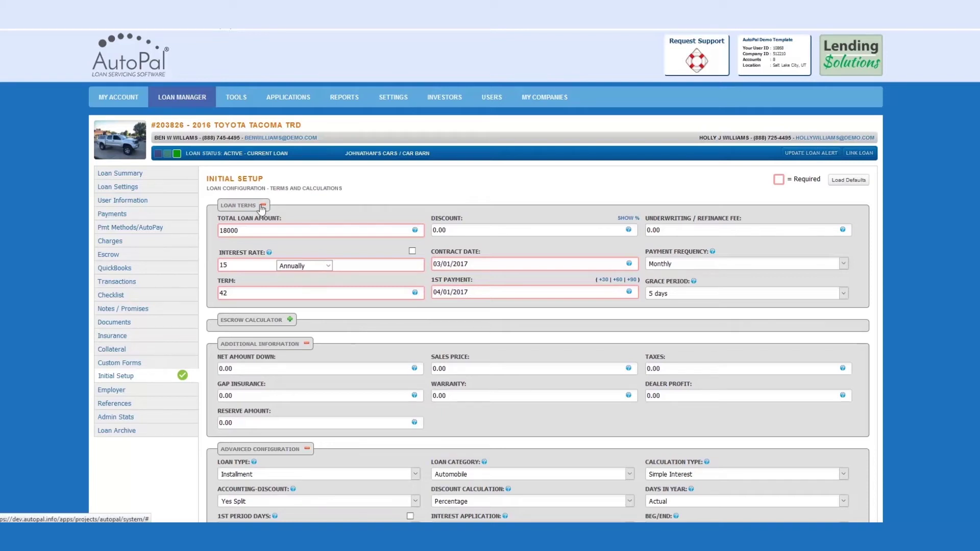
Step: Expand the Escrow Calculator and Late Fee Configuration sections of the $18,000 loan
left_click(289, 320)
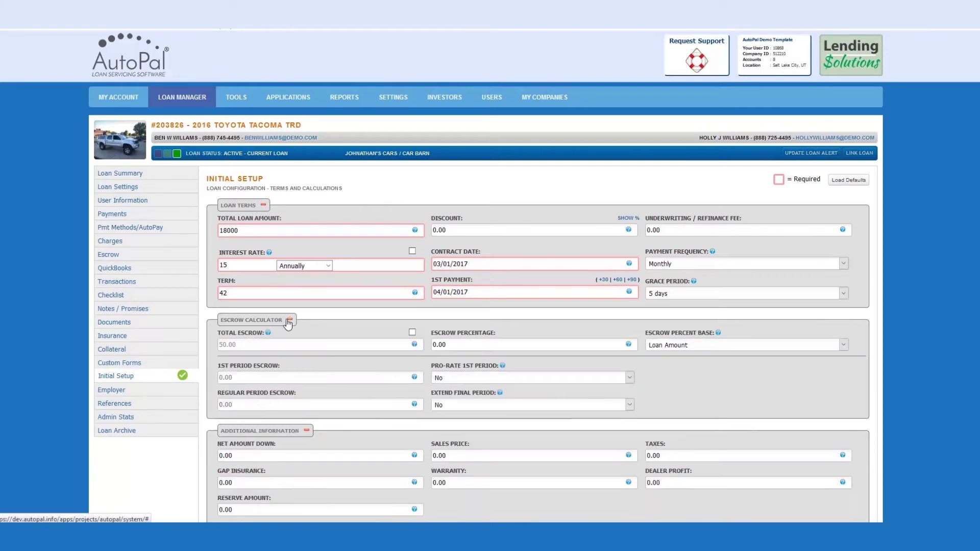
scroll(286, 255, "down", 3)
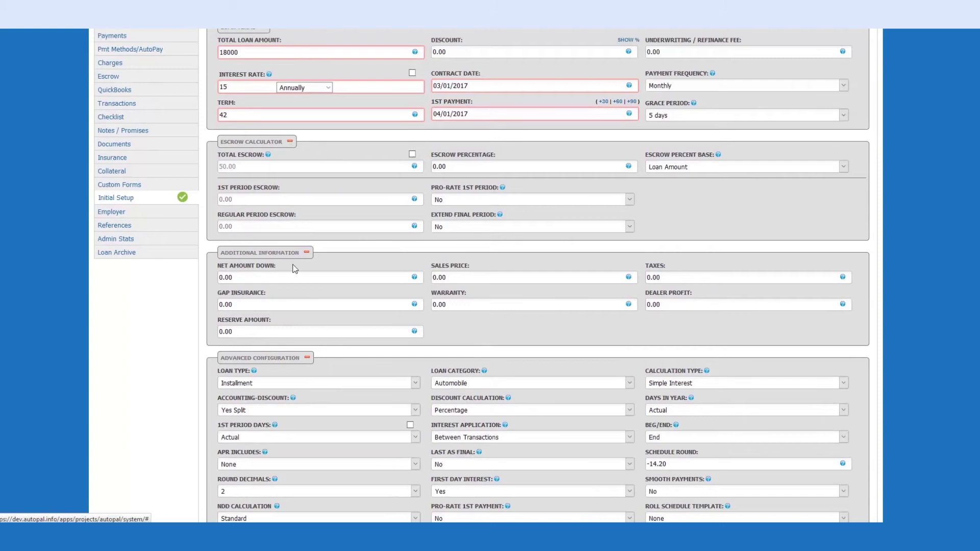
scroll(318, 336, "down", 2)
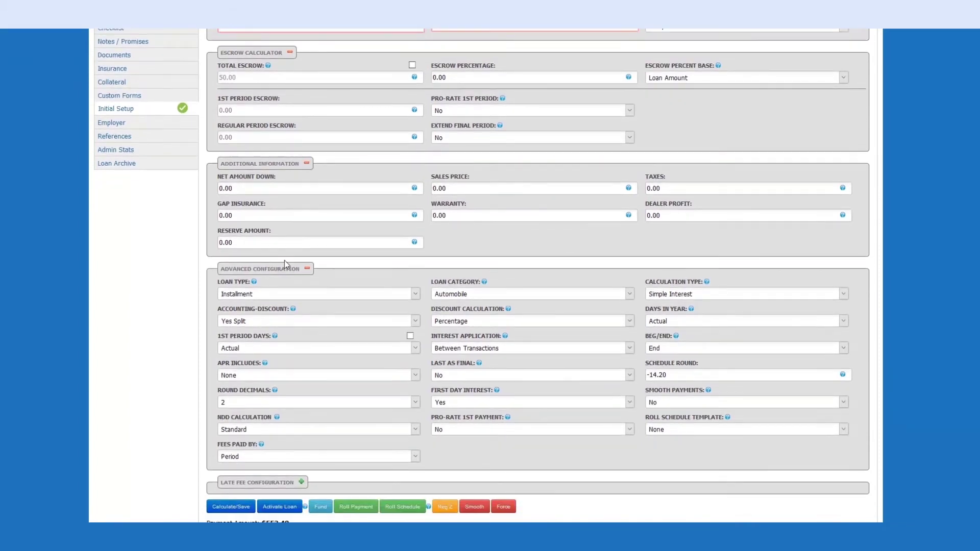
scroll(288, 282, "down", 3)
left_click(302, 370)
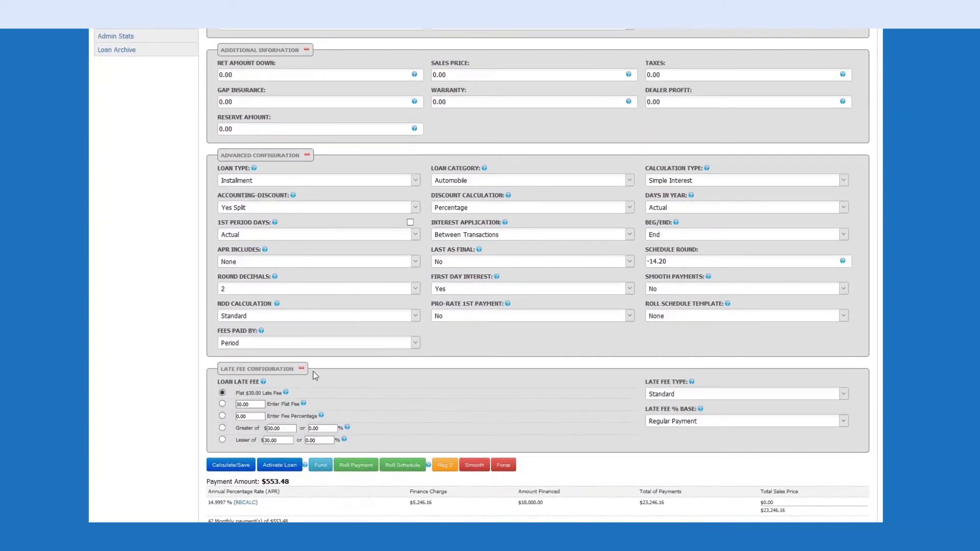
scroll(490, 276, "down", 2)
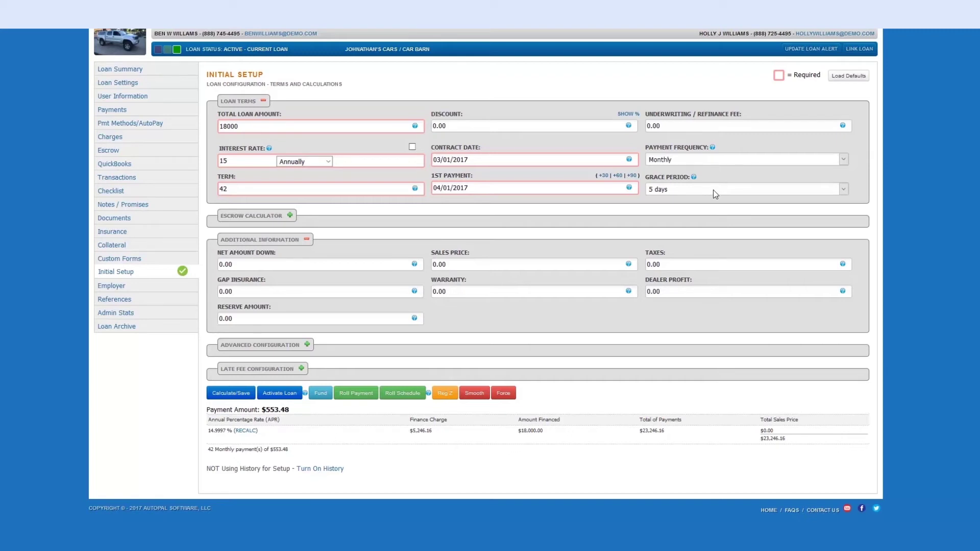
Step: Review the escrow calculator fields, then show Additional Information with its 0.00 values
left_click(290, 216)
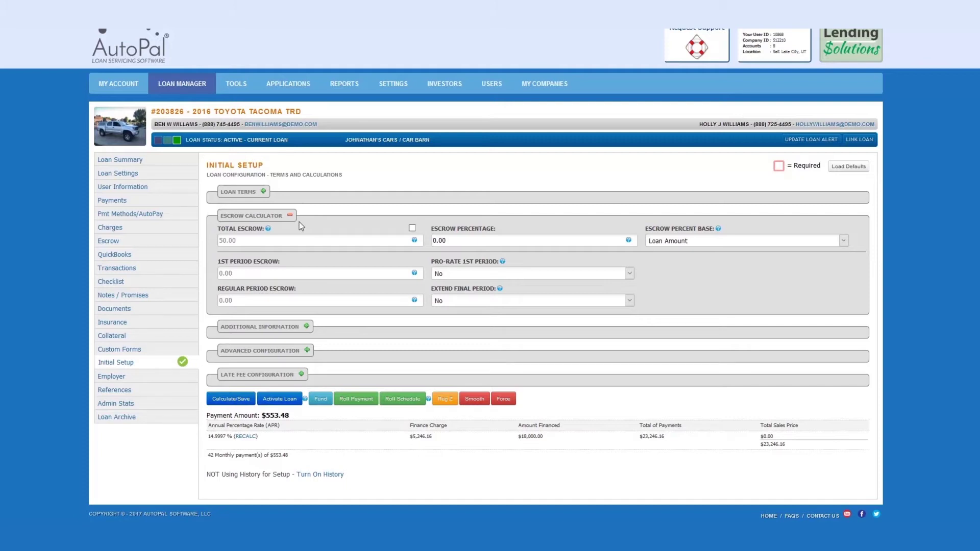
left_click(333, 252)
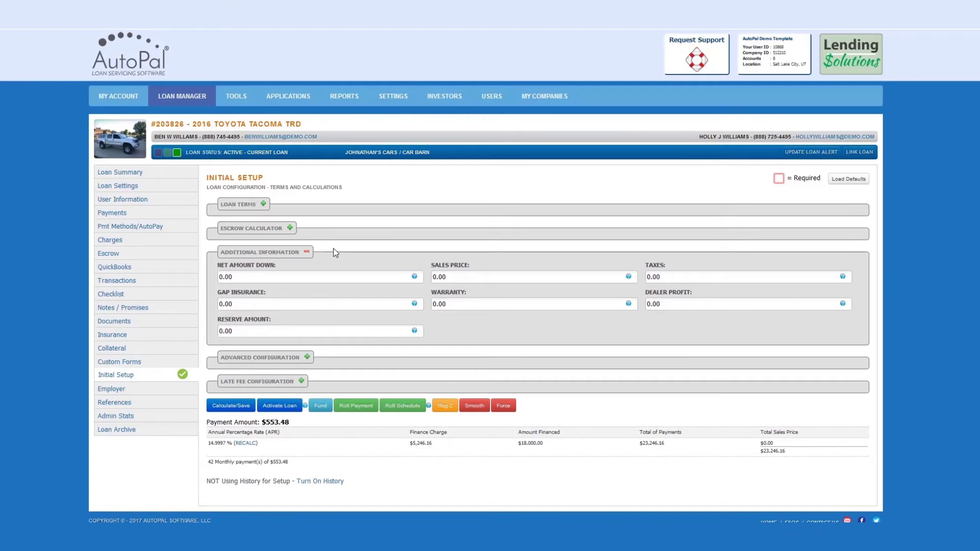
Step: Review Advanced Configuration, then show the flat $30.00 standard late fee options
left_click(333, 252)
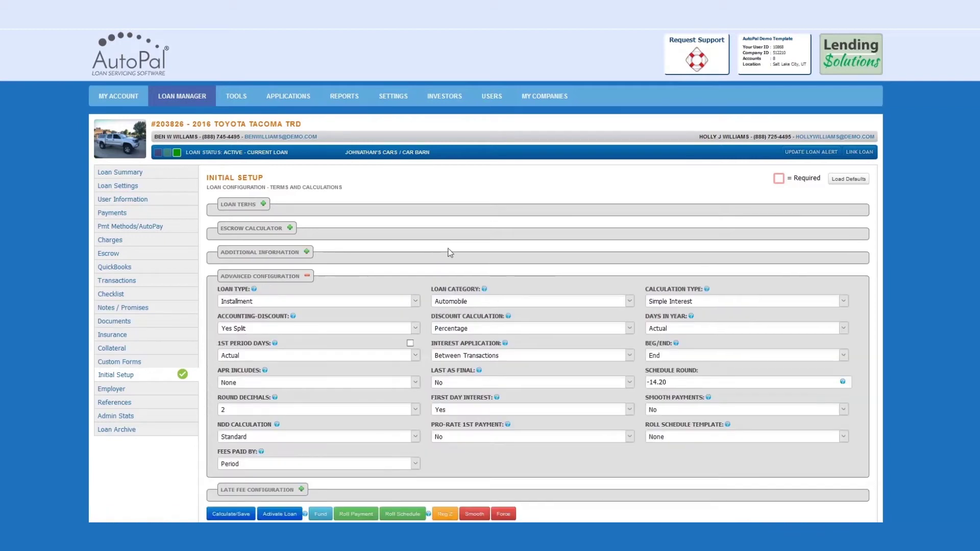
left_click(345, 282)
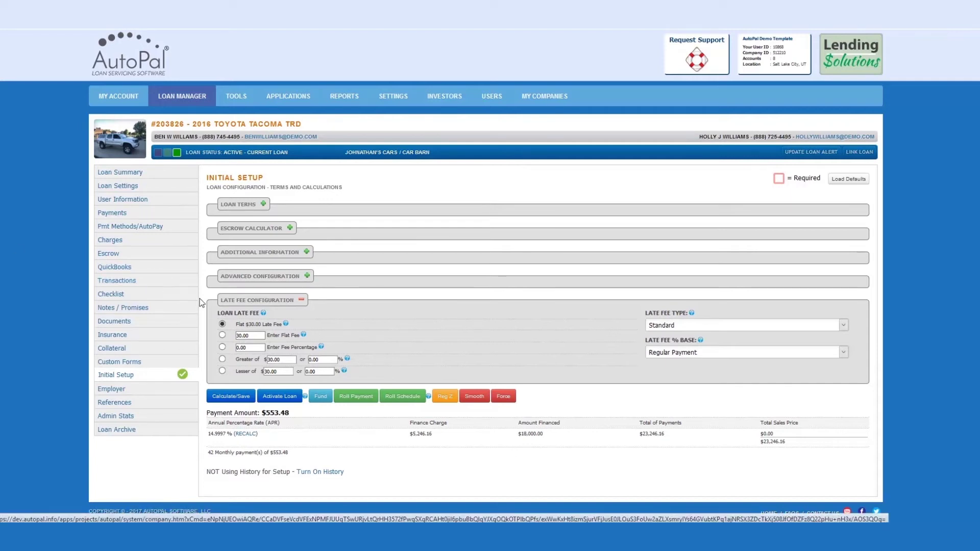
Step: Collapse Late Fee Configuration, leaving the $553.48 payment summary at 14.9997% APR
left_click(301, 299)
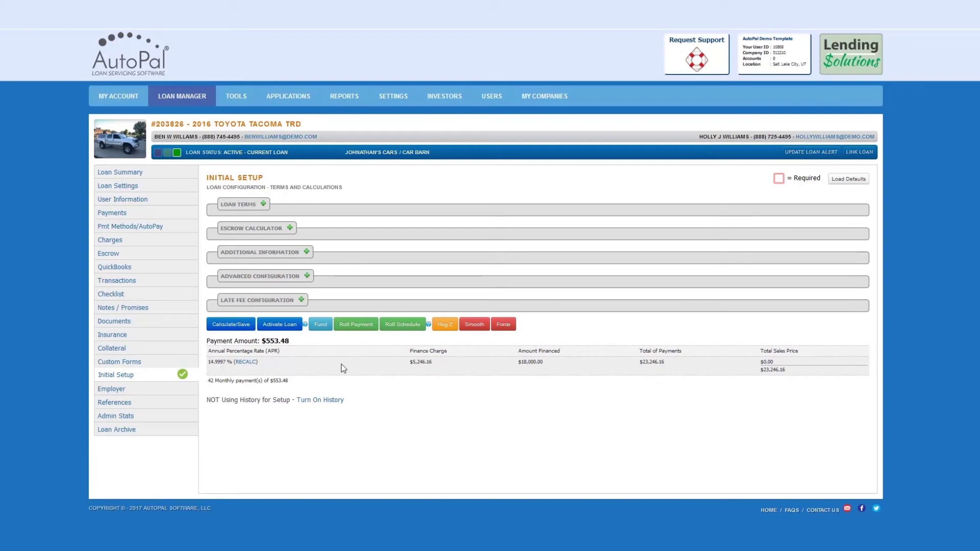
Step: Activate the loan and accept the confirmation to show the Loan Setup summary
left_click(279, 323)
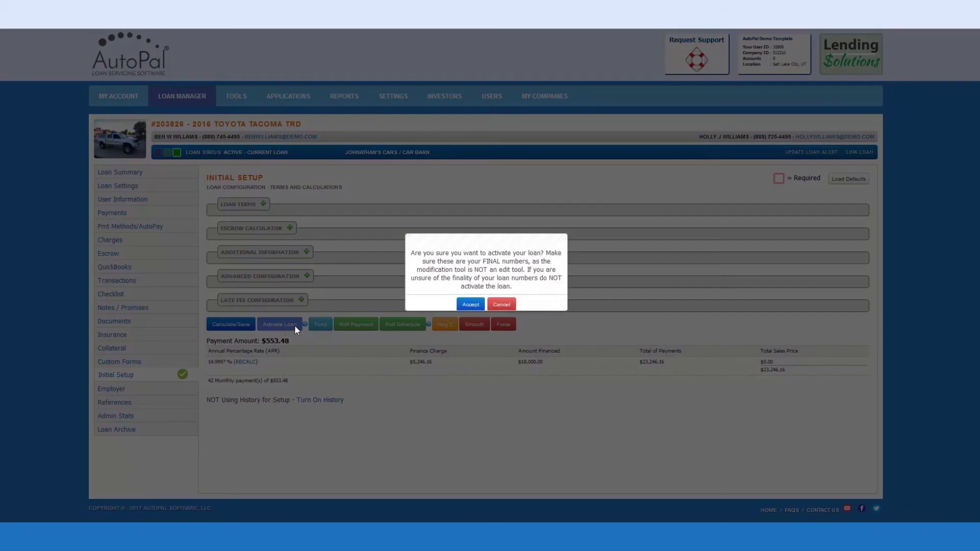
left_click(470, 304)
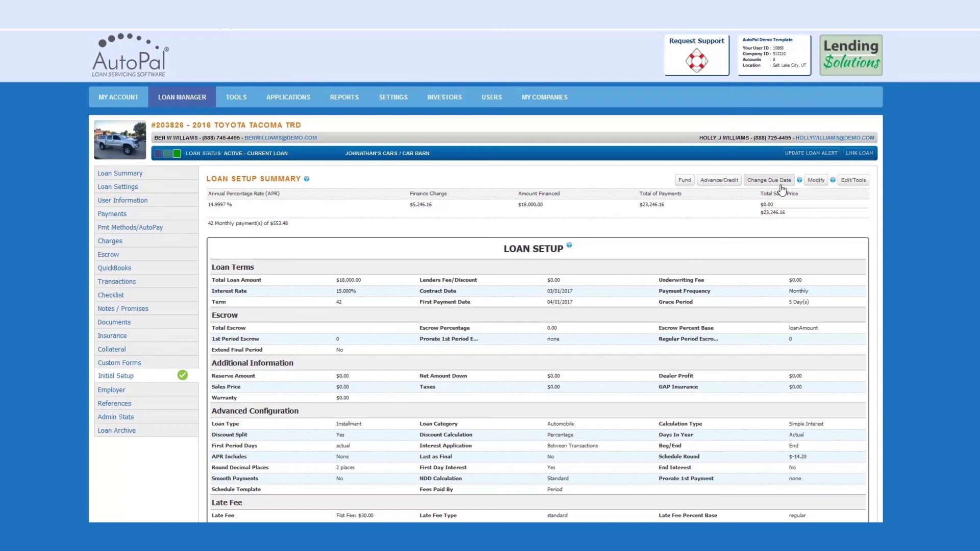
left_click(815, 191)
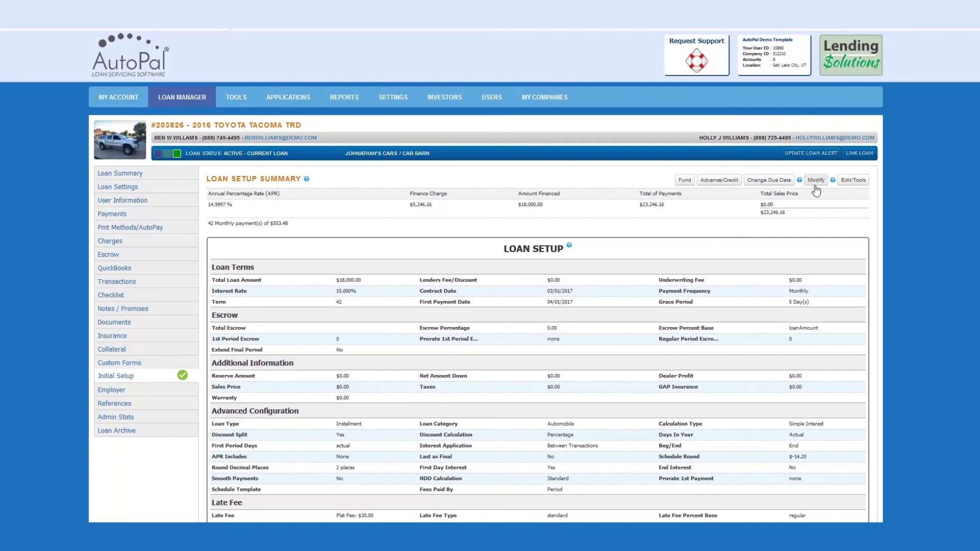